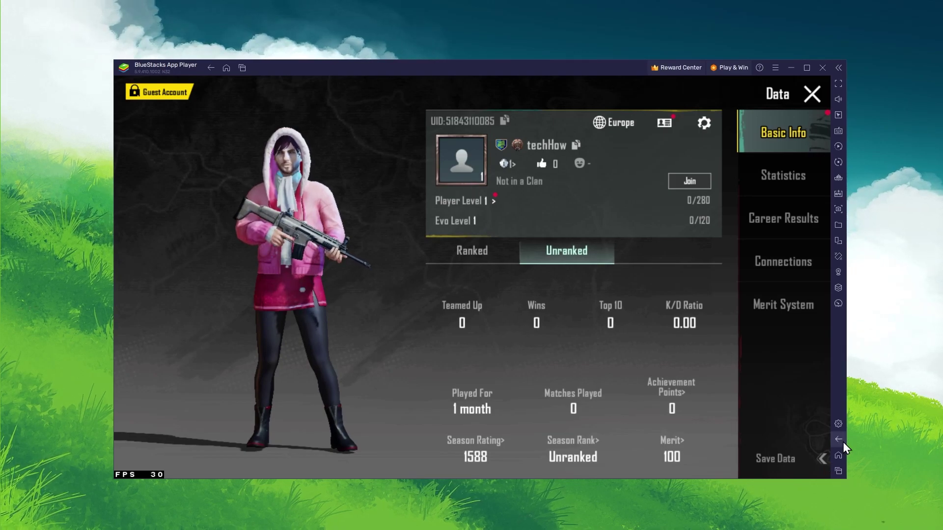
Step: Close PUBG's Data screen and lobby menu, returning to the BlueStacks home screen
left_click(840, 438)
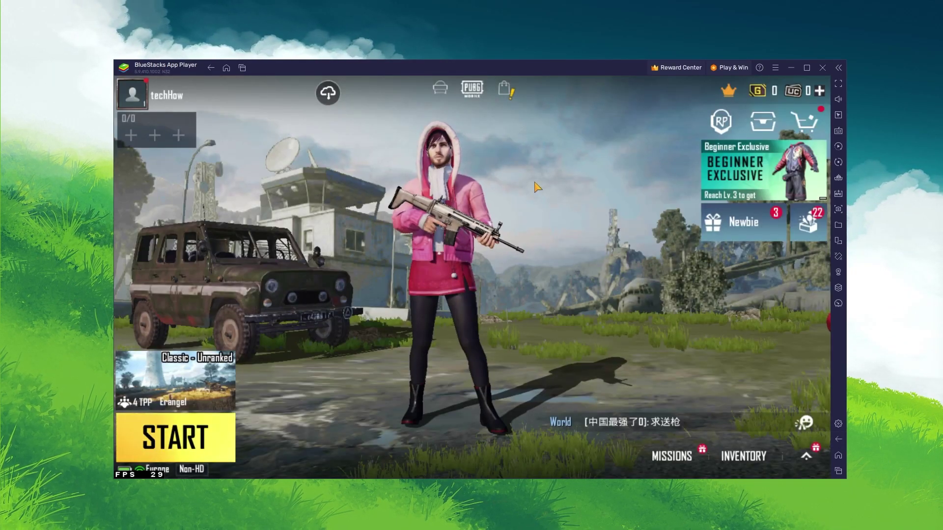
left_click(801, 457)
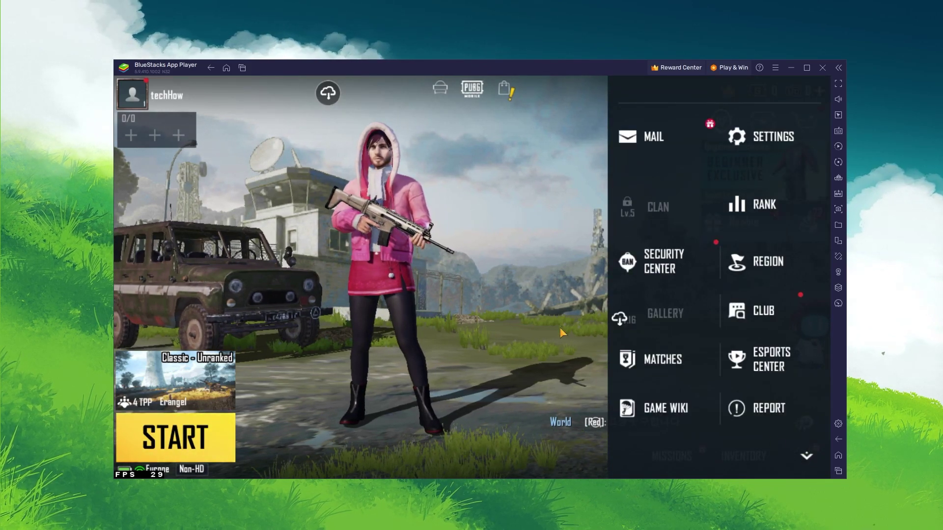
left_click(839, 456)
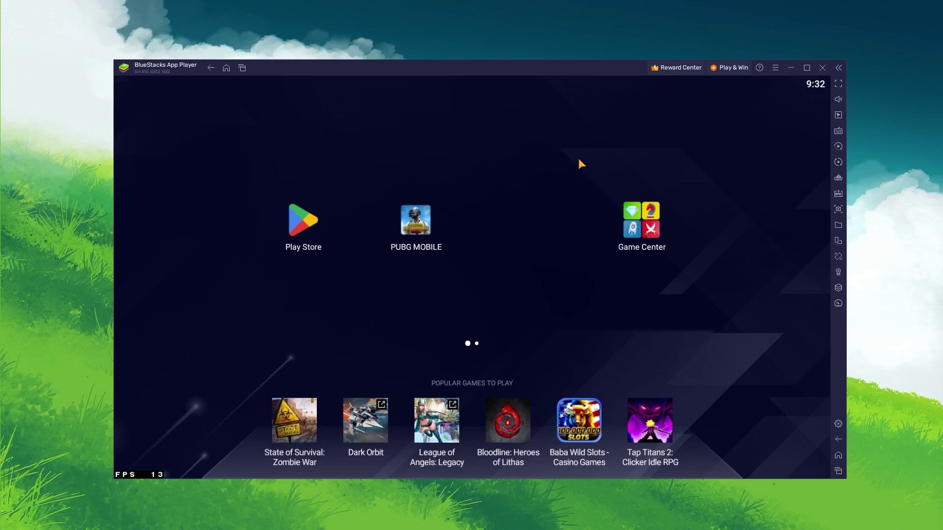
Step: Bring the BlueStacks website in Chrome to the front and dismiss the State of Survival ad
left_click(792, 73)
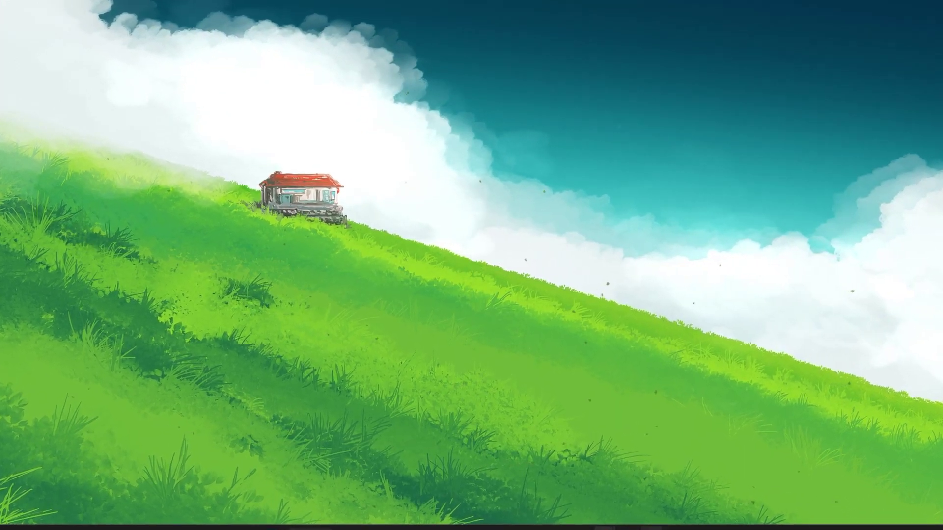
left_click(635, 511)
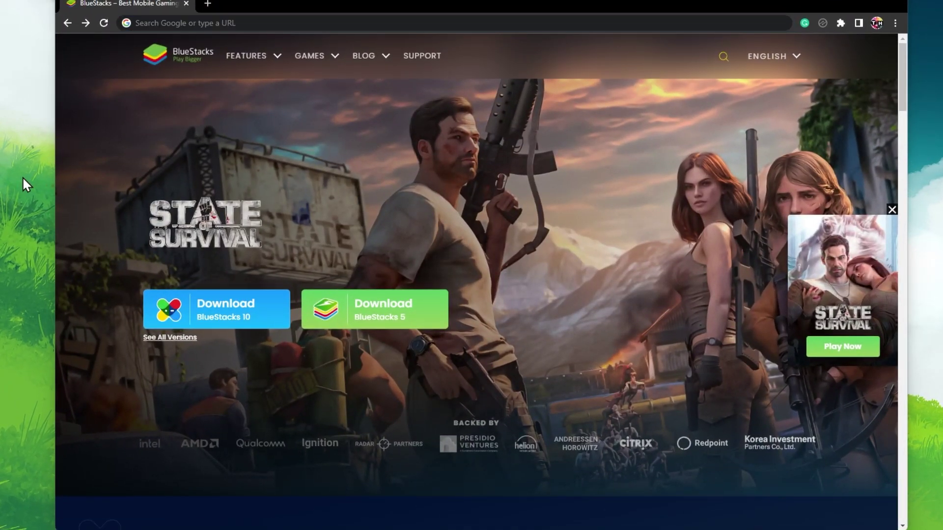
left_click(891, 211)
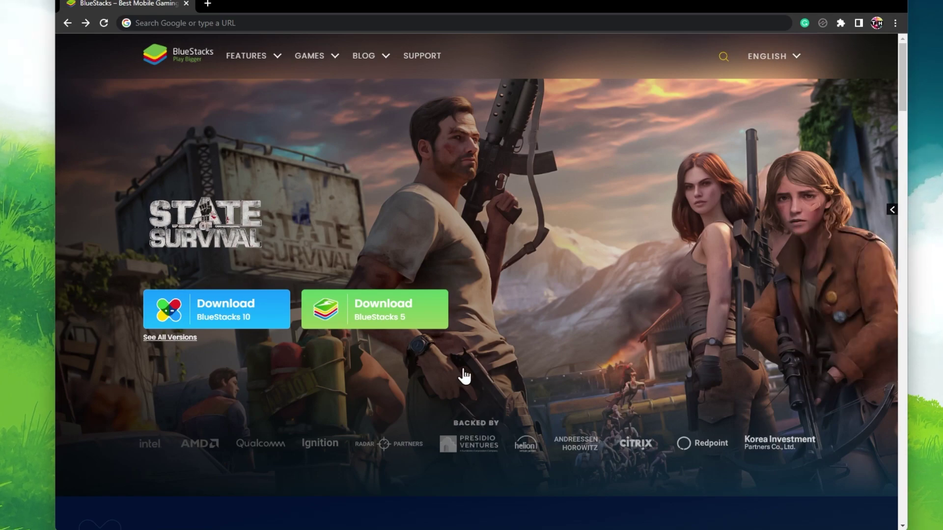
Step: Download the BlueStacks 5 installer and run it from Chrome's download bar
left_click(393, 322)
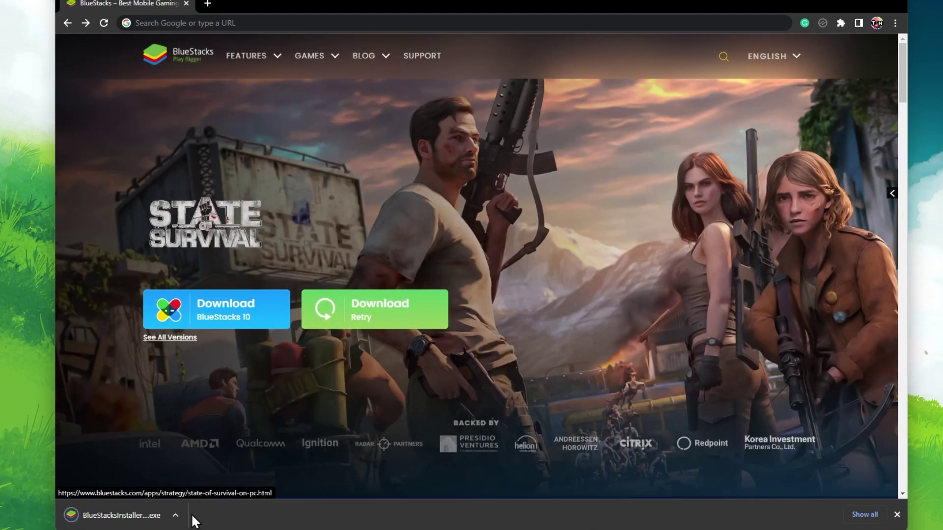
left_click(175, 516)
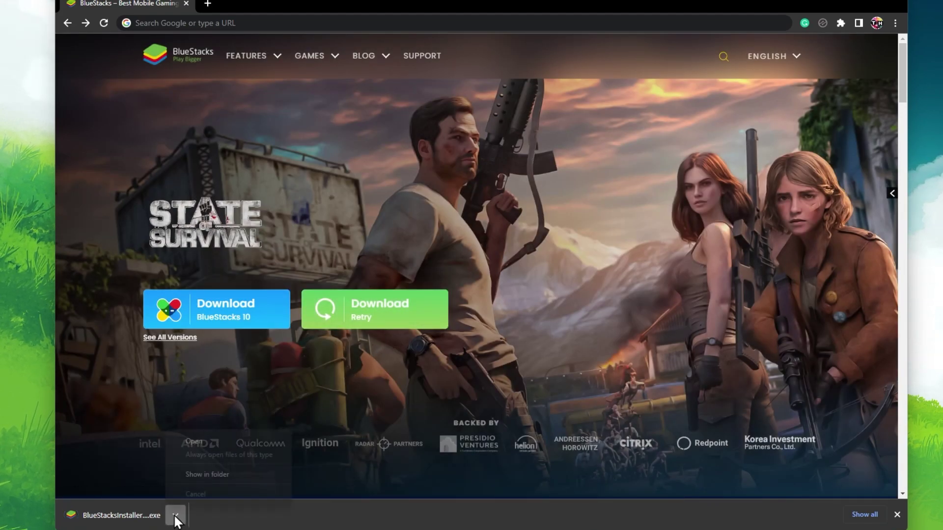
left_click(216, 443)
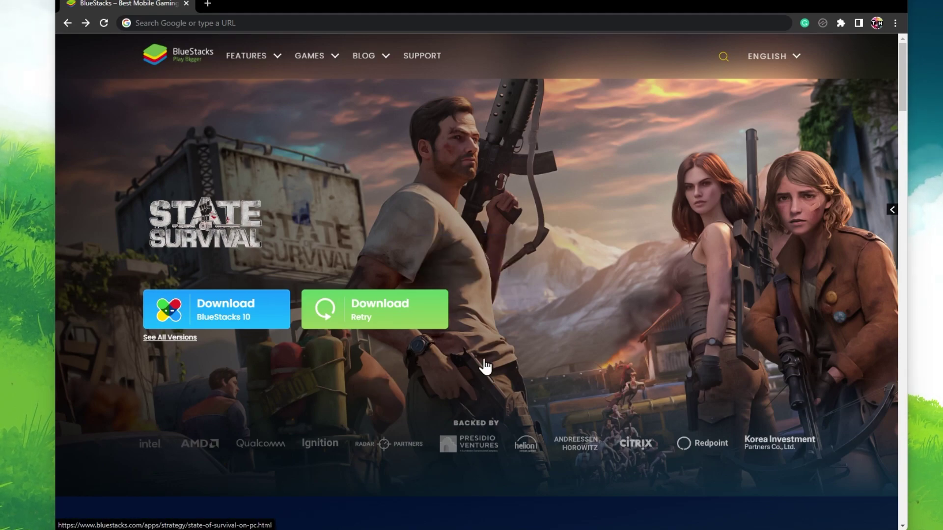
left_click(843, 6)
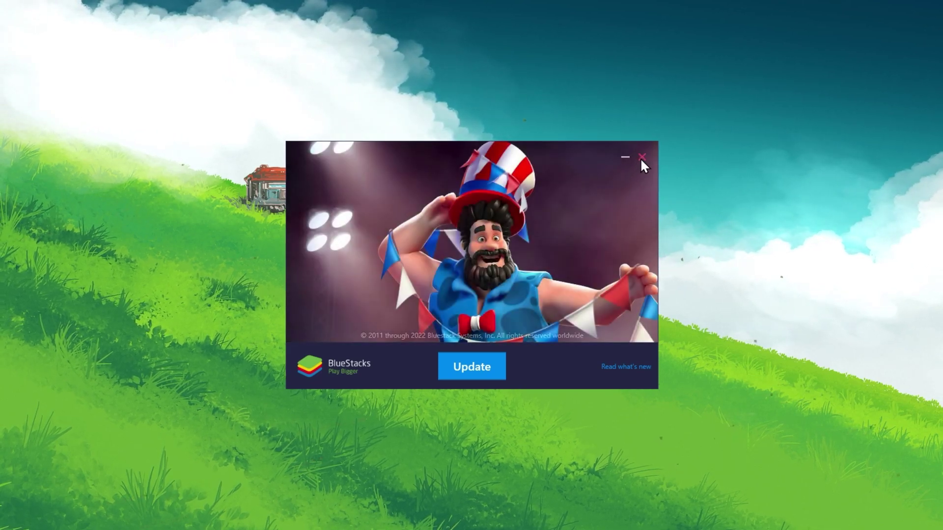
Step: Skip the BlueStacks update prompt and open Google Play Store from the home screen
left_click(640, 162)
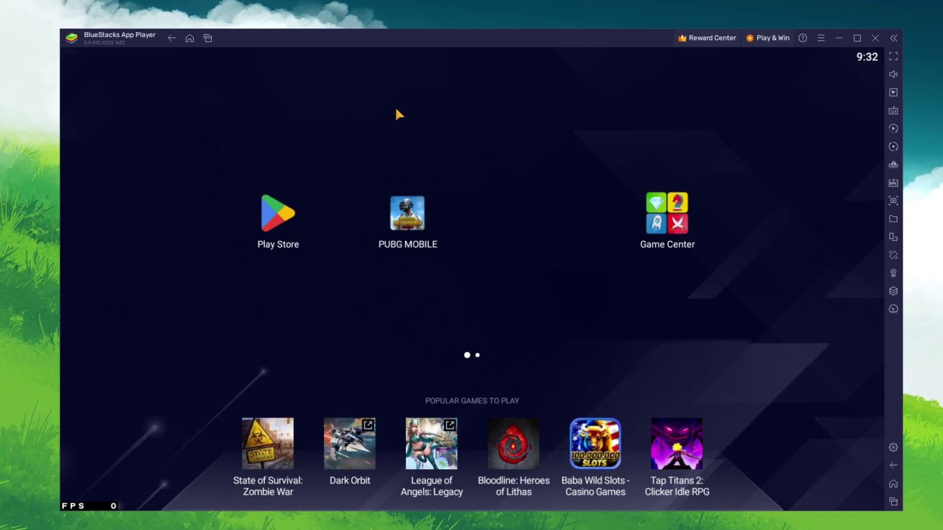
left_click(240, 241)
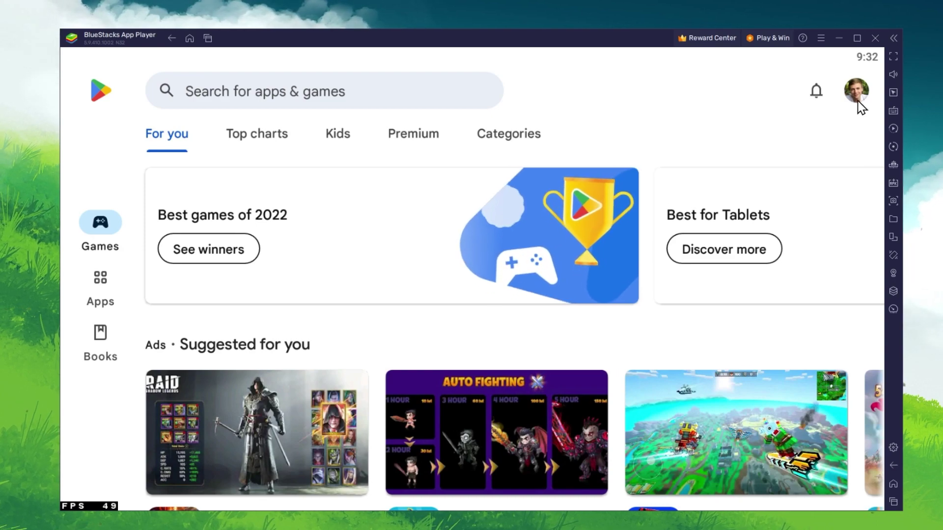
Step: Search Play Store for 'pubg mobile' and open the installed PUBG MOBILE app page
left_click(445, 96)
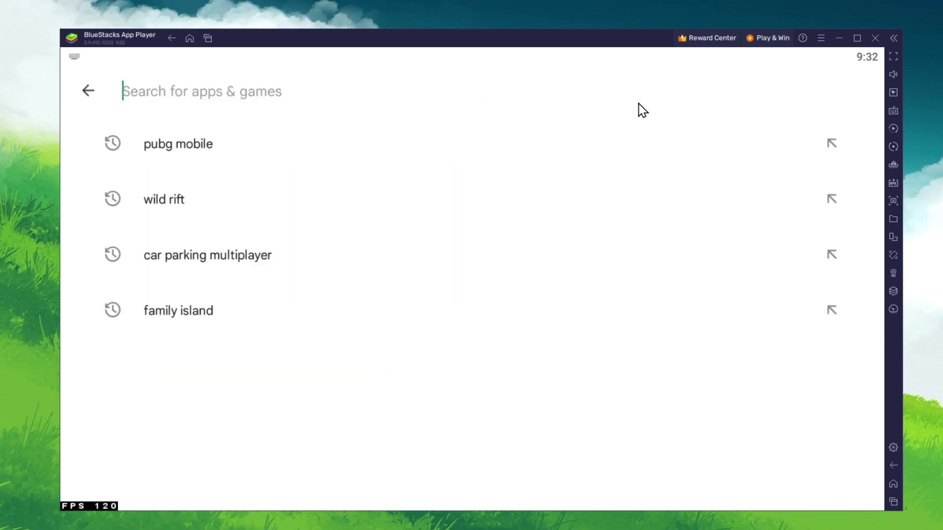
left_click(248, 146)
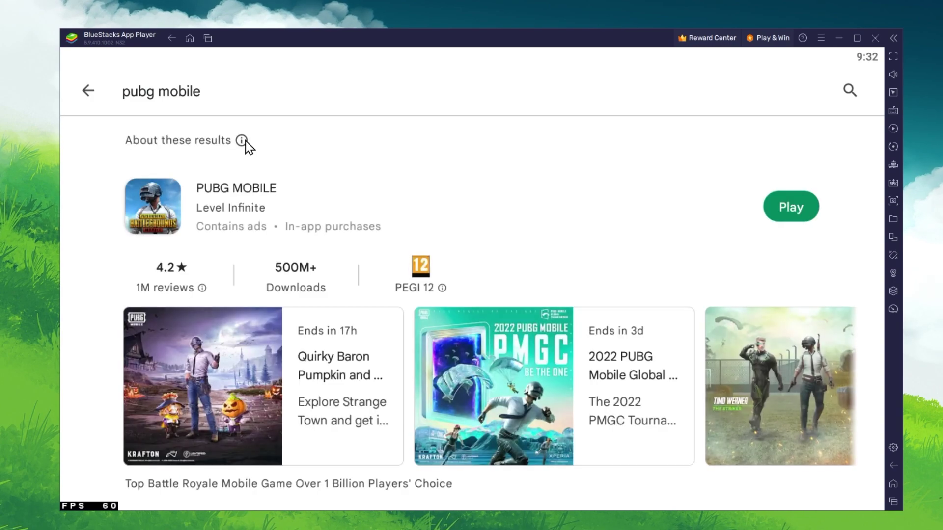
left_click(143, 209)
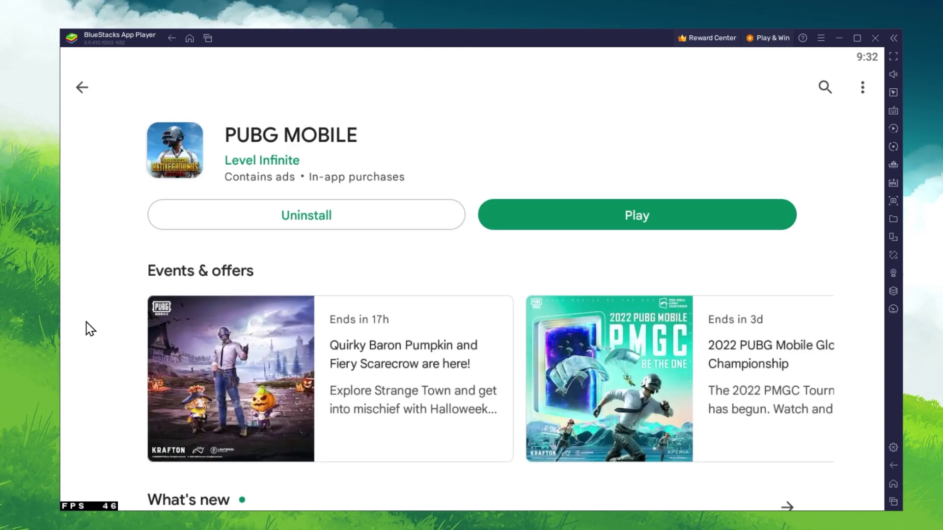
mouse_move(90, 366)
left_mouse_down()
mouse_move(105, 320)
mouse_move(116, 59)
mouse_move(92, 408)
left_mouse_up()
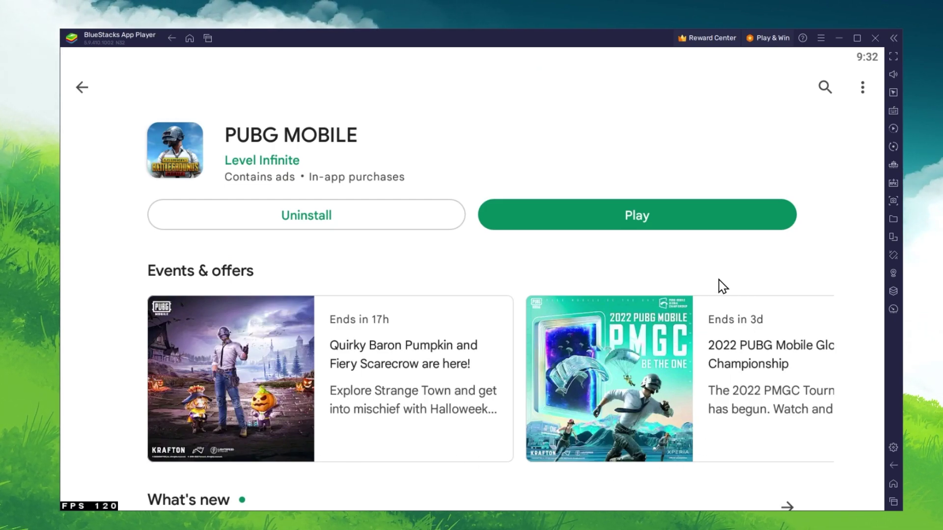
mouse_move(682, 334)
left_mouse_down()
mouse_move(101, 337)
mouse_move(326, 337)
mouse_move(815, 447)
left_mouse_up()
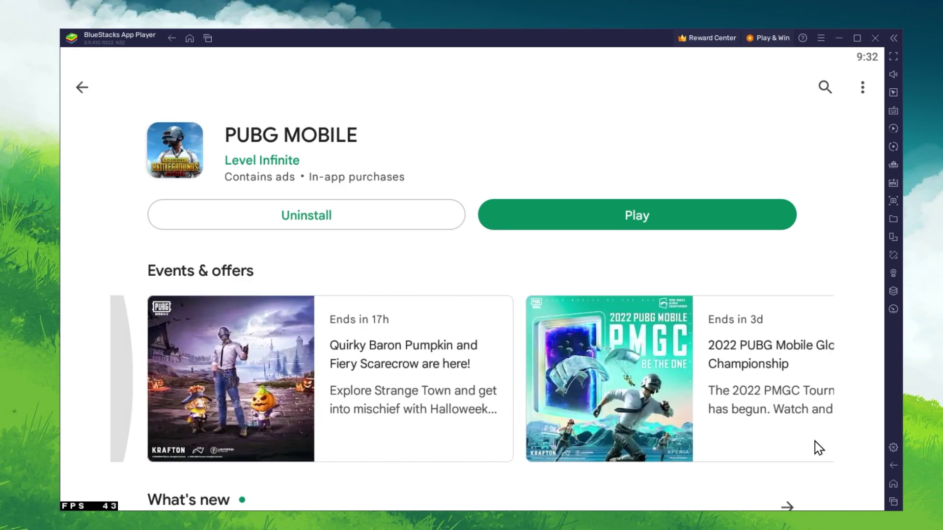
Step: In BlueStacks Settings, keep CPU High (4 Cores), memory High (4 GB) and Balanced performance mode
left_click(893, 485)
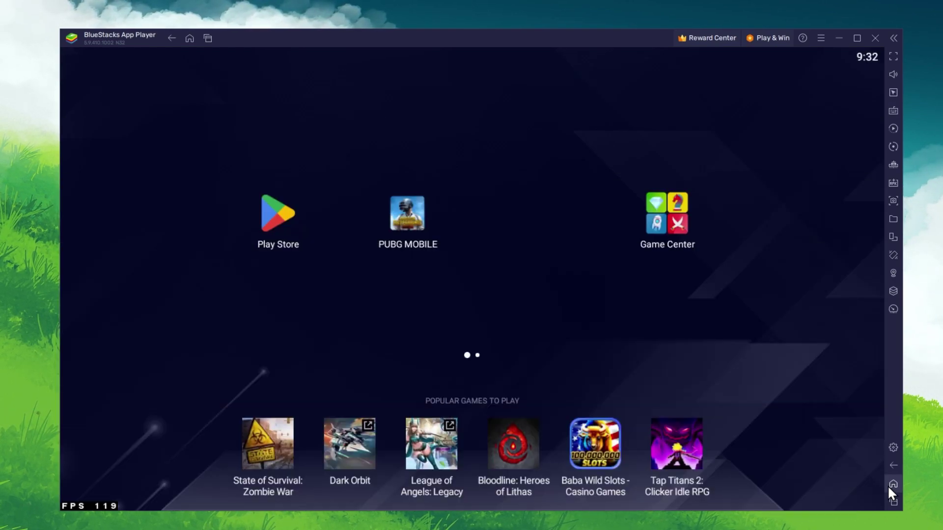
left_click(894, 444)
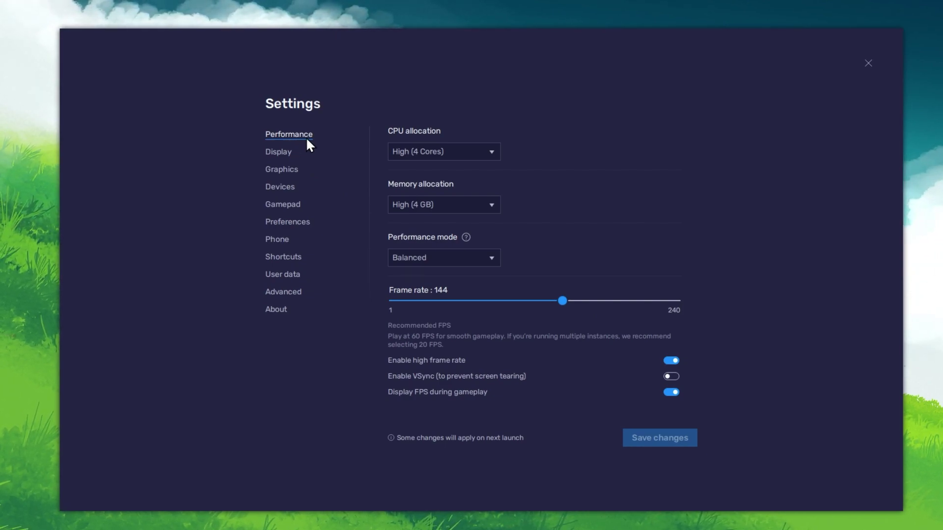
left_click(465, 152)
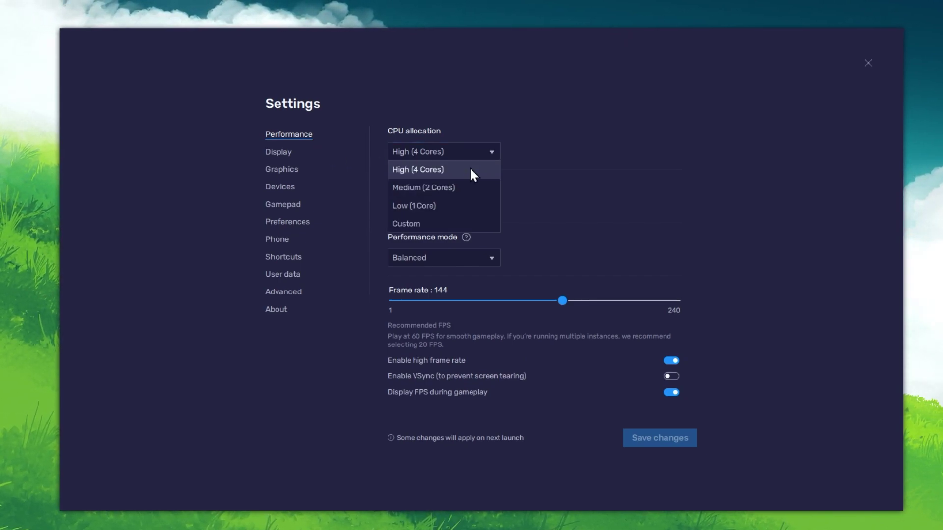
left_click(488, 157)
left_click(487, 202)
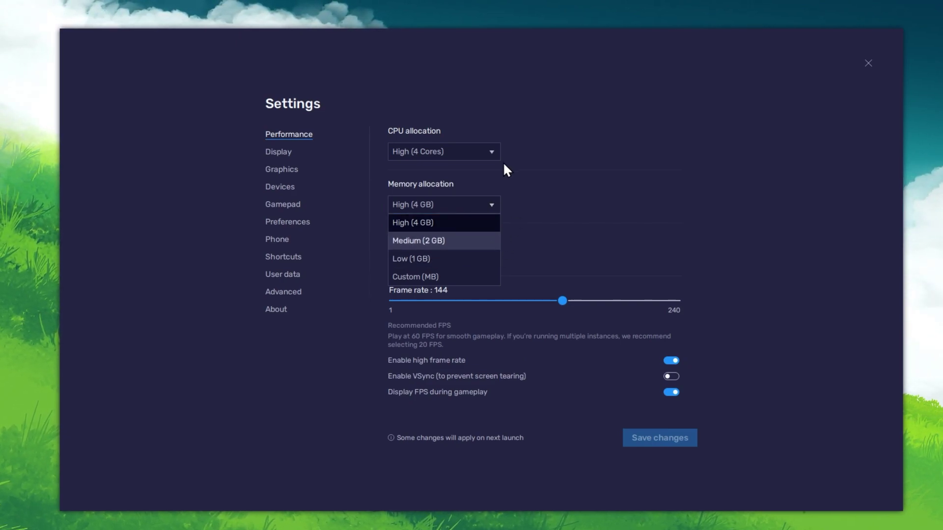
left_click(485, 205)
left_click(485, 260)
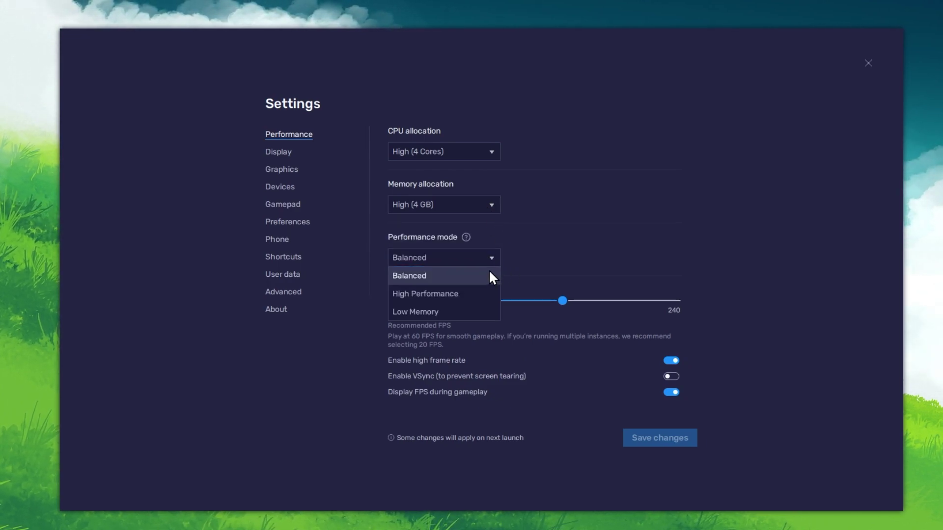
left_click(496, 255)
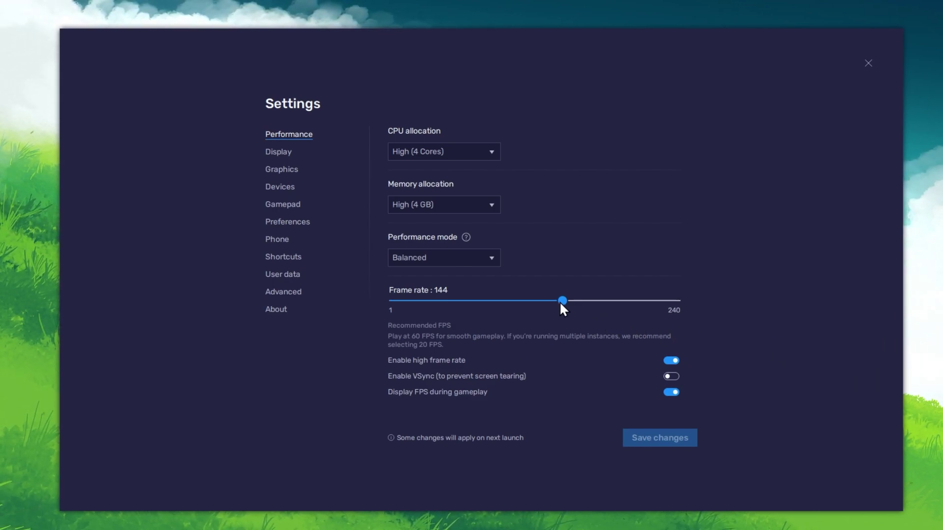
left_click(671, 360)
left_click(671, 360)
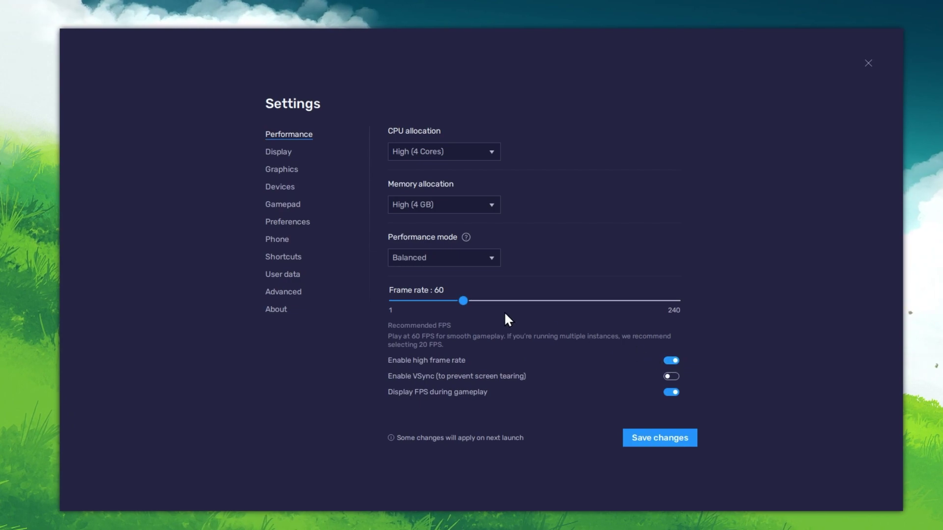
mouse_move(467, 301)
left_mouse_down()
mouse_move(576, 308)
mouse_move(562, 305)
left_mouse_up()
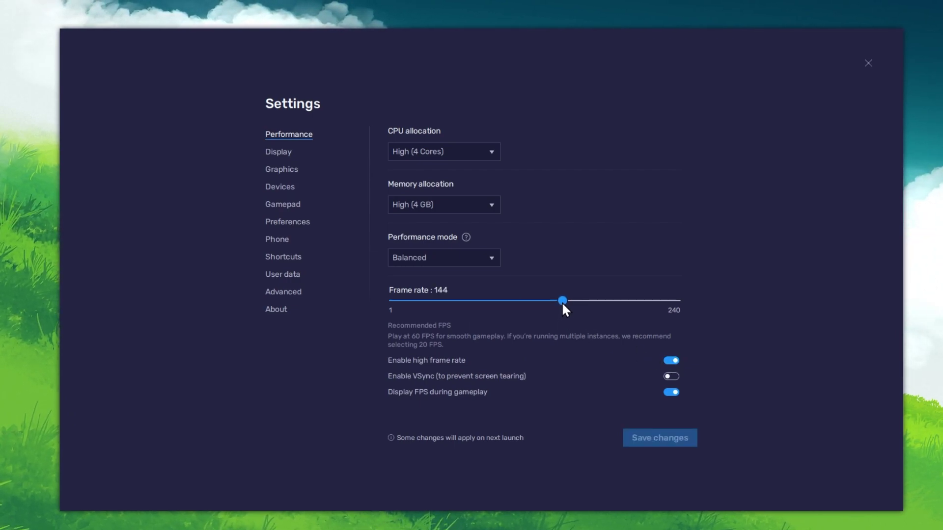
Step: Check the monitor's 119.97 Hz refresh rate in Windows advanced display settings
right_click(46, 290)
left_click(134, 401)
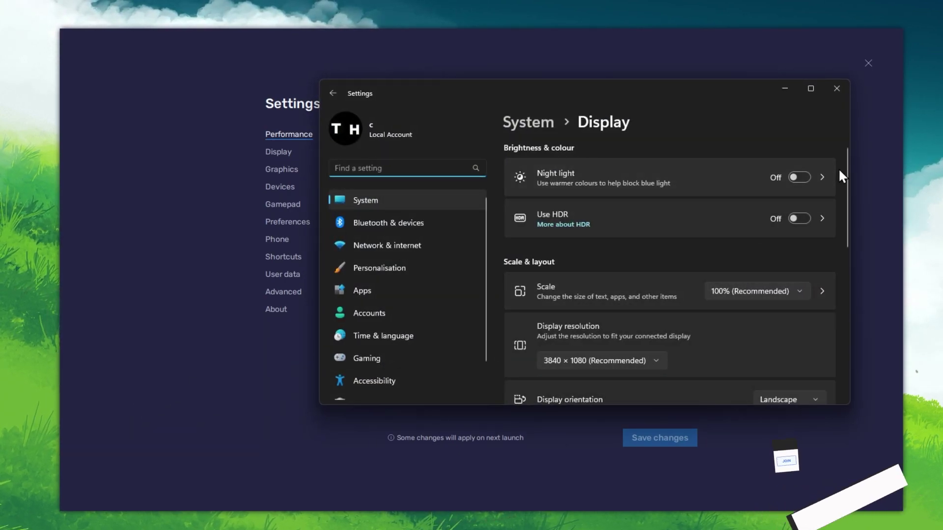
mouse_move(845, 154)
left_mouse_down()
mouse_move(840, 188)
mouse_move(865, 284)
left_mouse_up()
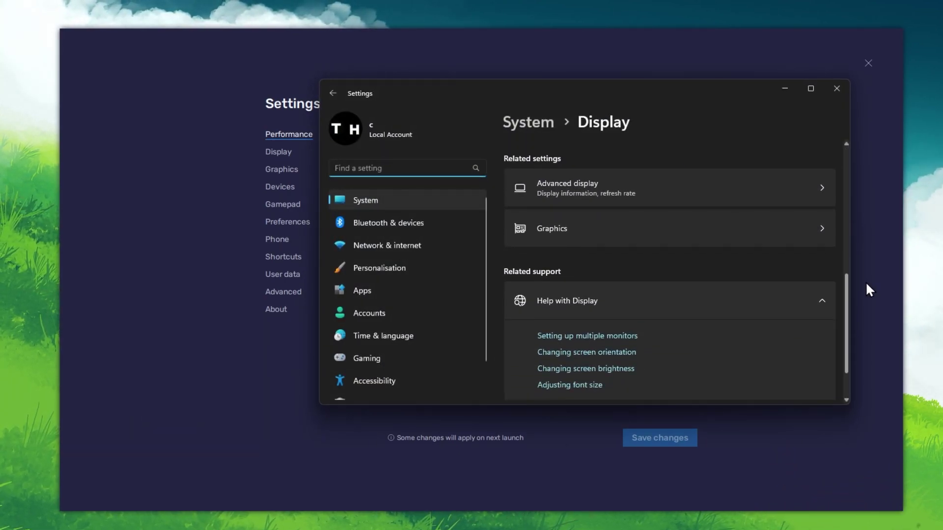
left_click(698, 206)
left_click_drag(845, 157, 845, 237)
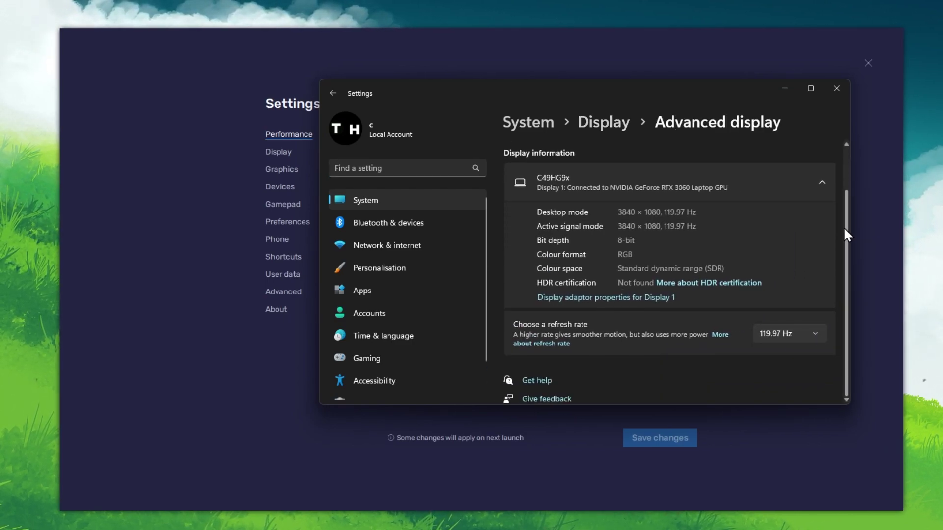
left_click(822, 333)
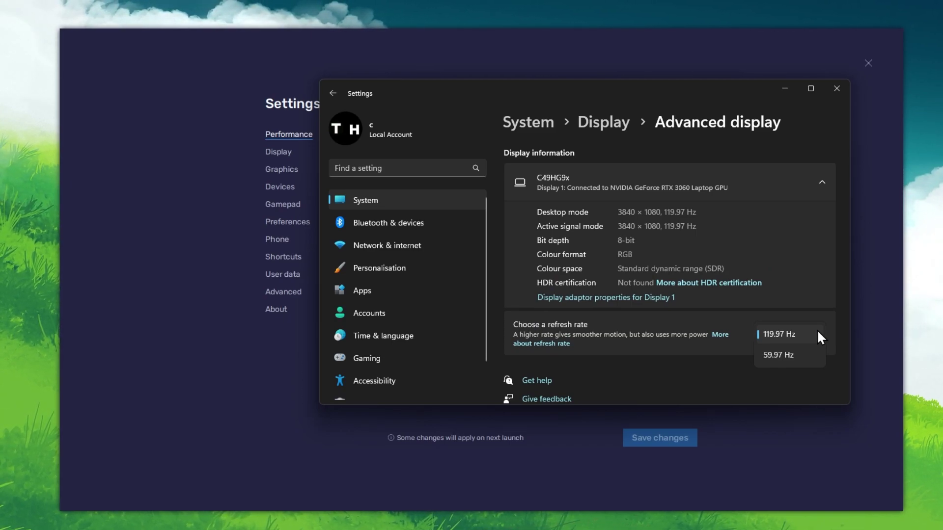
Step: Back in BlueStacks Performance settings, leave 'Display FPS during gameplay' enabled
left_click(839, 93)
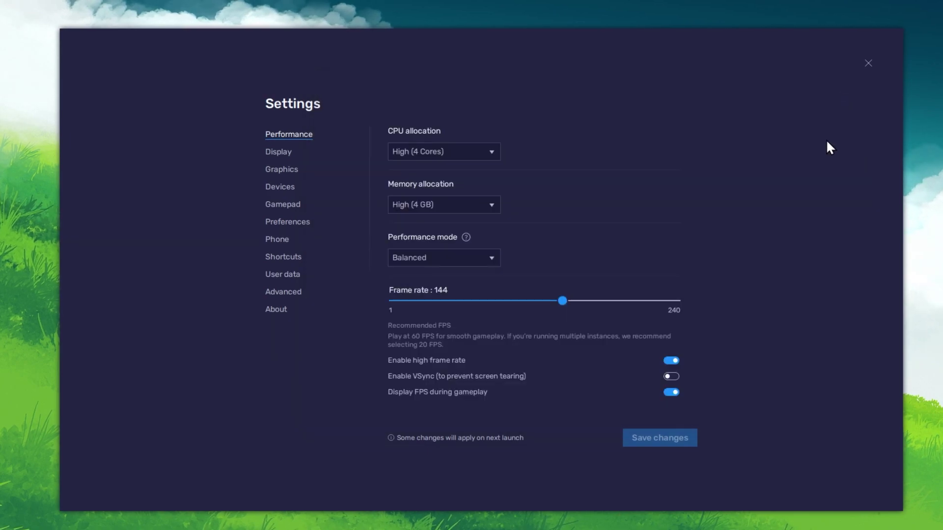
left_click(669, 391)
left_click(669, 391)
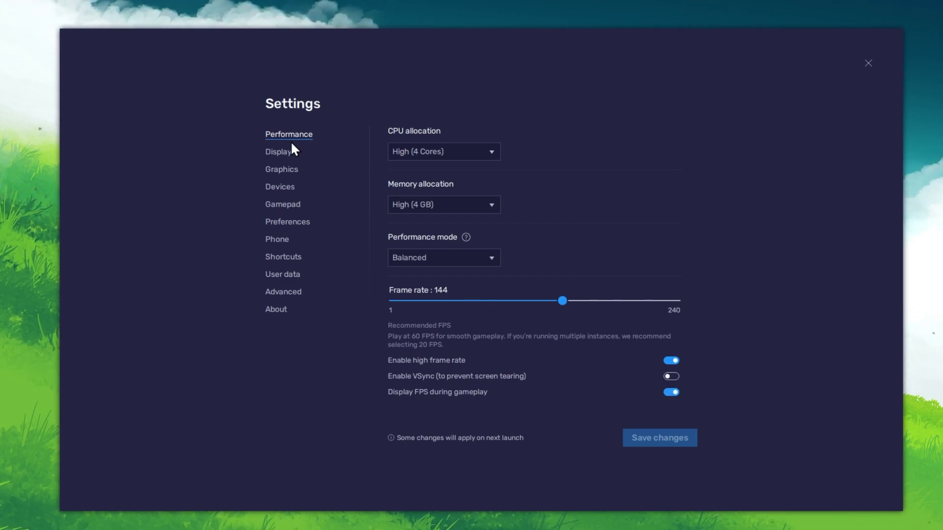
Step: Set the BlueStacks display resolution to 1920 x 1080, save, and close Settings
left_click(279, 151)
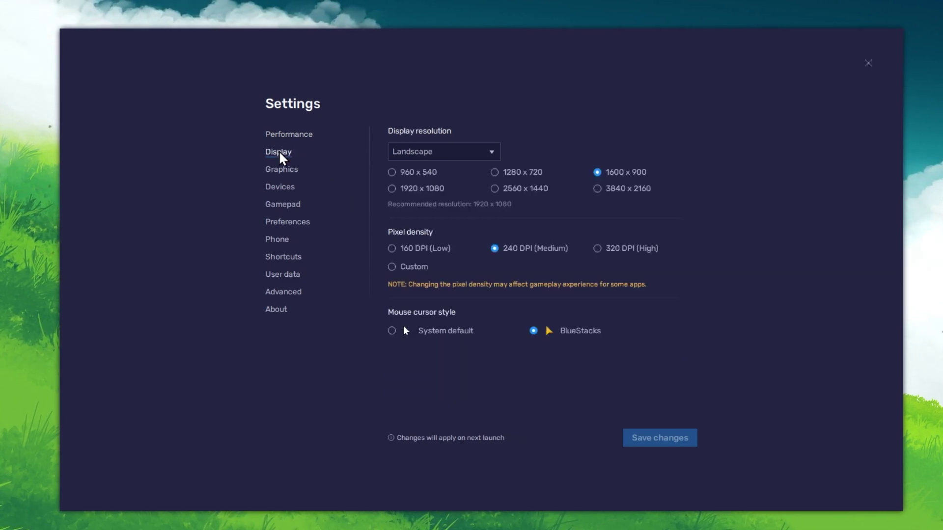
left_click(392, 188)
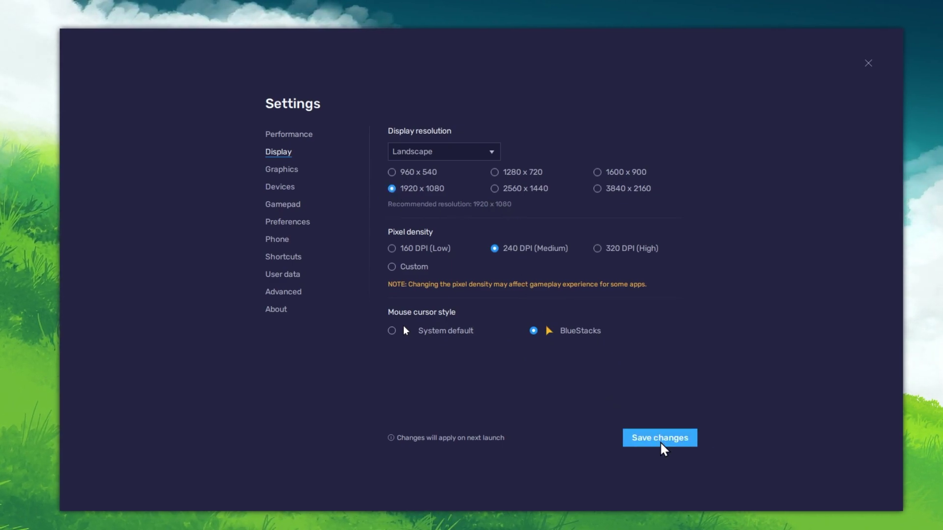
left_click(599, 173)
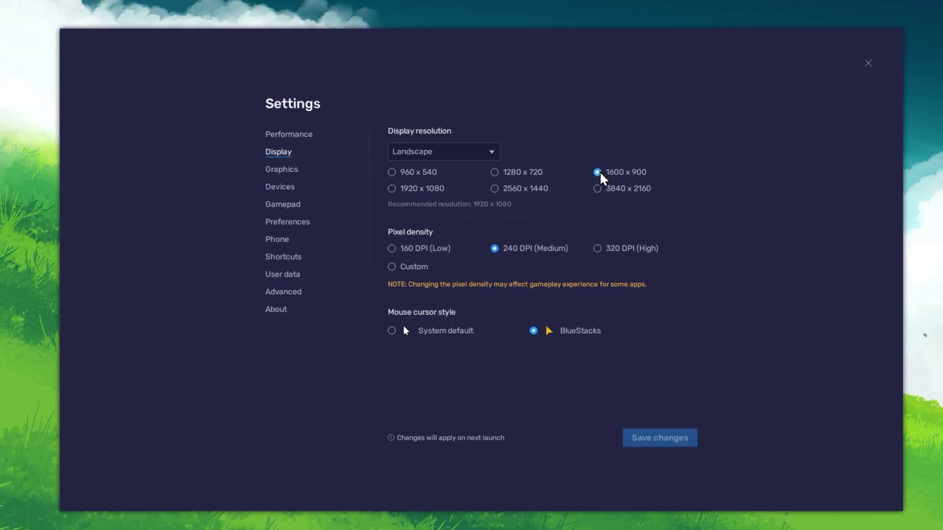
left_click(866, 65)
Step: Start PUBG MOBILE choosing 'Do it later' on the OpenGL prompt, then close its side menu
left_click(387, 216)
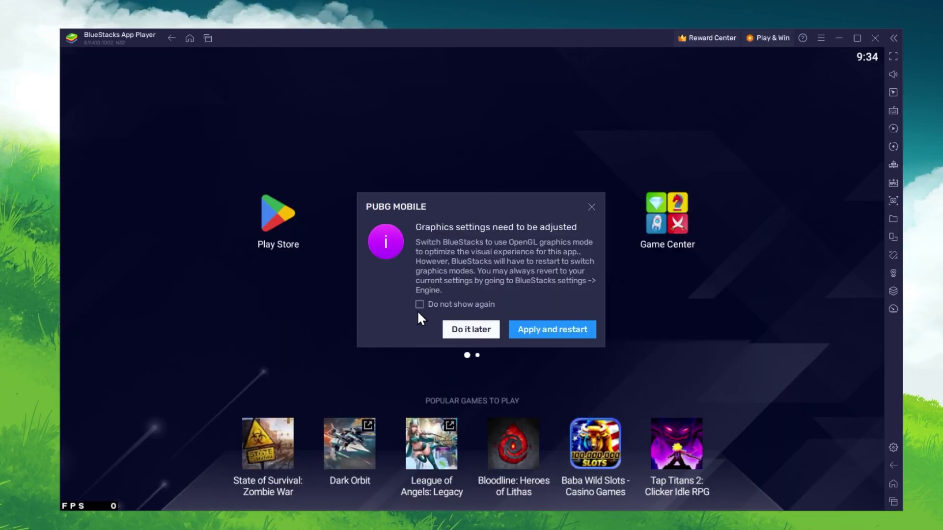
left_click(467, 332)
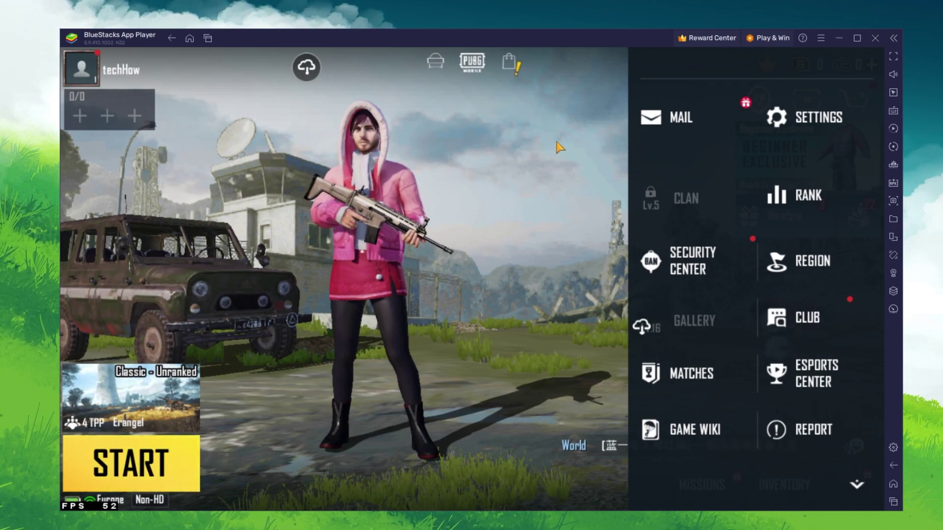
left_click(558, 147)
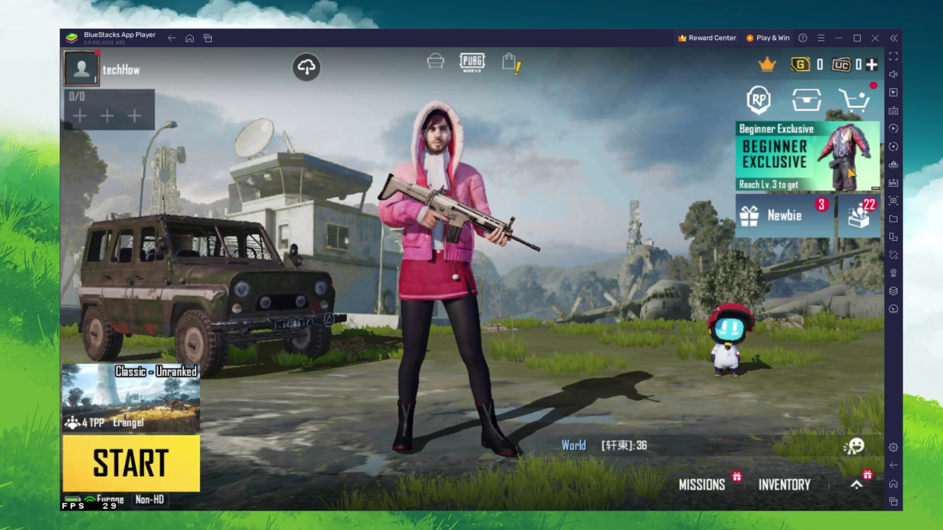
left_click(893, 112)
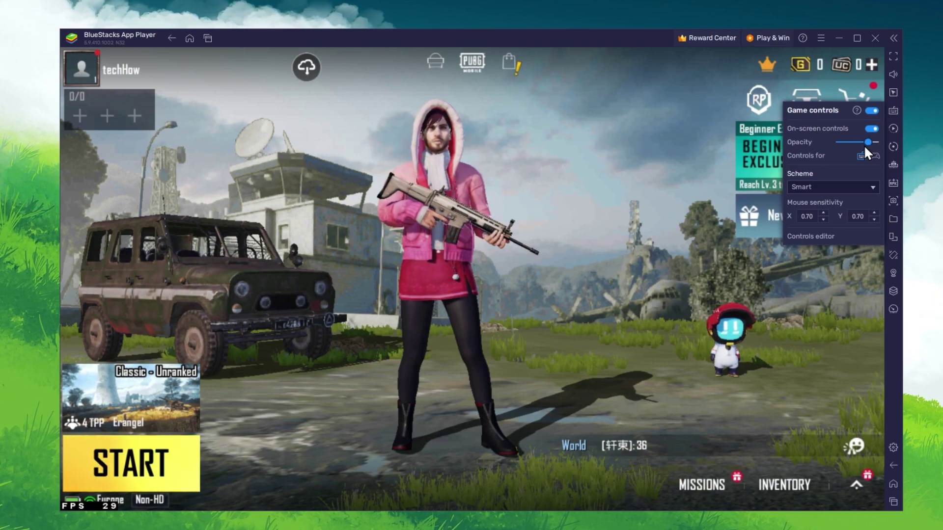
Step: Lower the controls opacity, switch off on-screen game controls, and close the panel
mouse_move(865, 144)
left_mouse_down()
mouse_move(851, 141)
mouse_move(872, 135)
left_mouse_up()
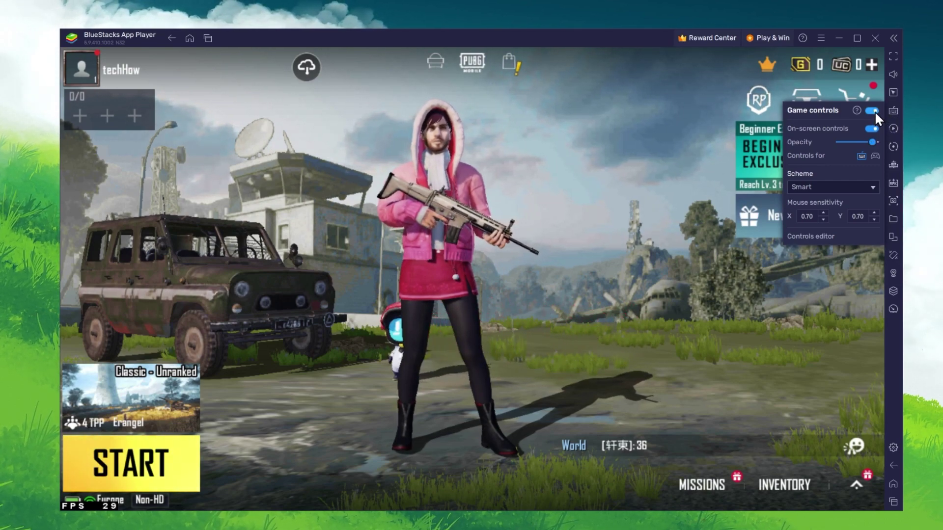
left_click(872, 128)
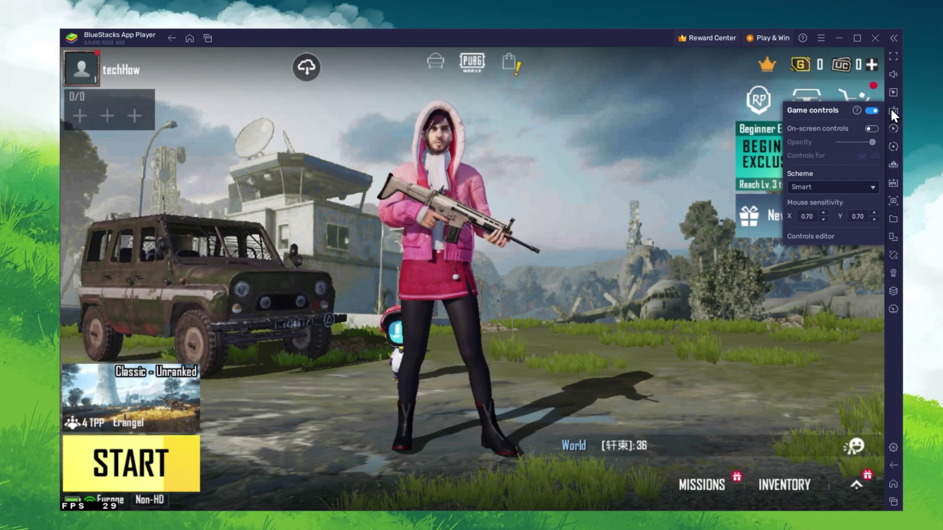
left_click(807, 317)
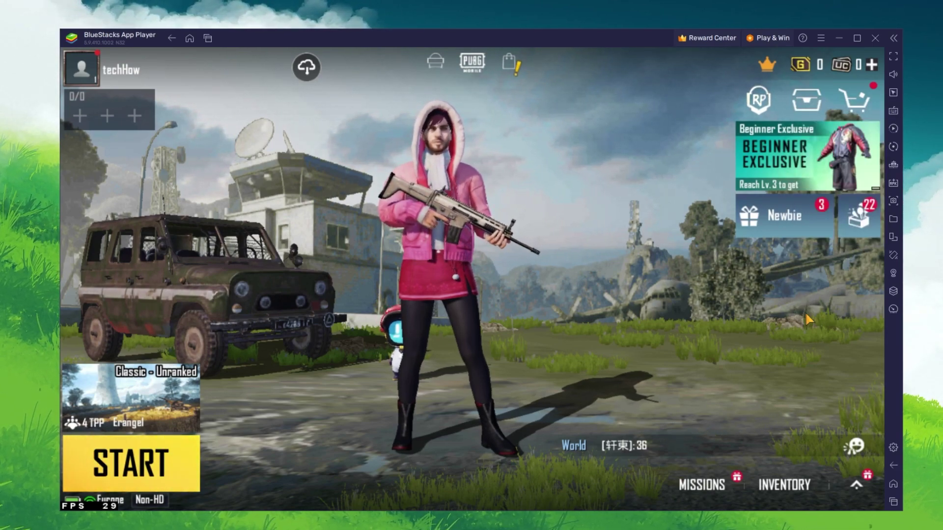
Step: Open PUBG's in-game Settings on the Graphics & Audio page
left_click(857, 486)
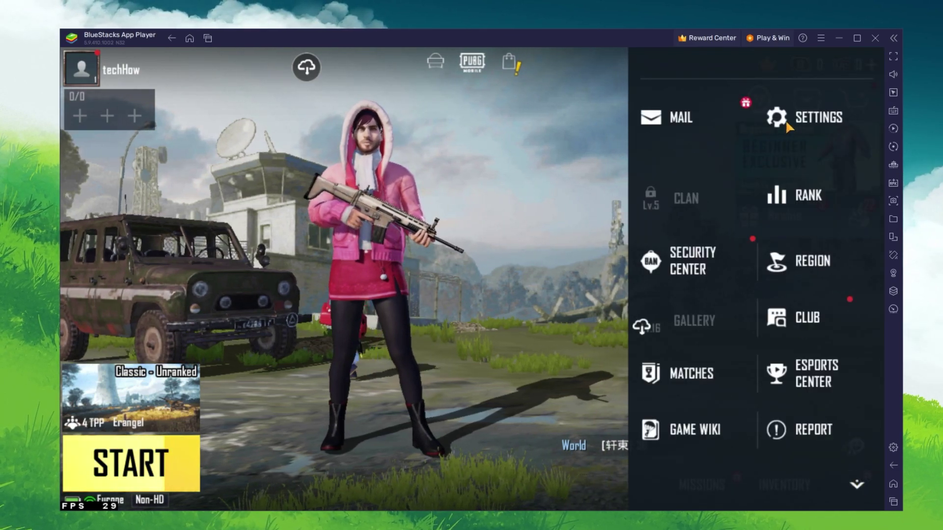
left_click(782, 126)
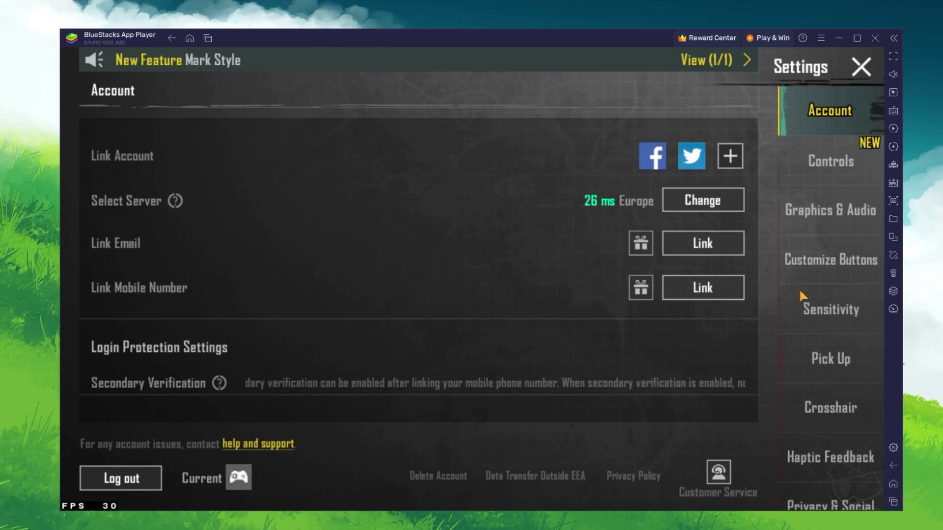
left_click_drag(808, 391, 809, 350)
left_click(810, 167)
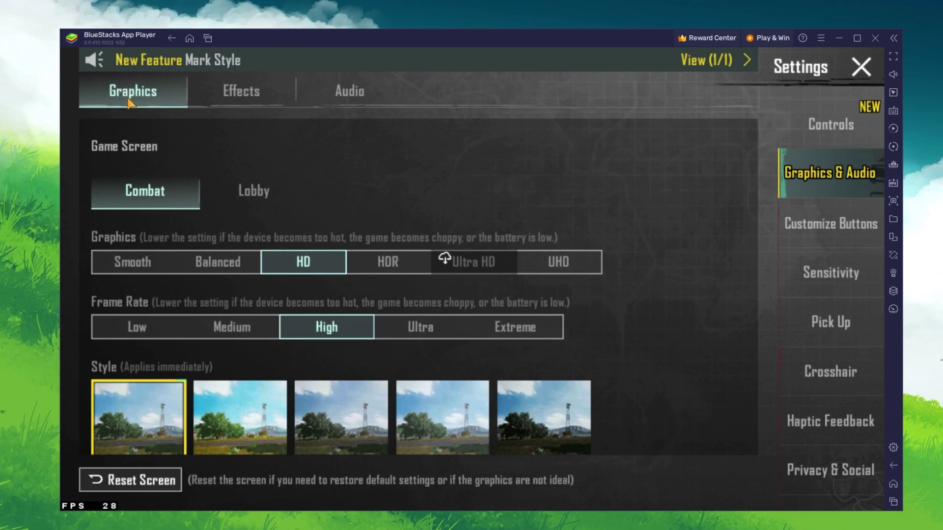
left_click_drag(620, 351, 619, 299)
Step: Set graphics to Balanced, keep frame rate at High, and select the Colorful style
left_click(206, 219)
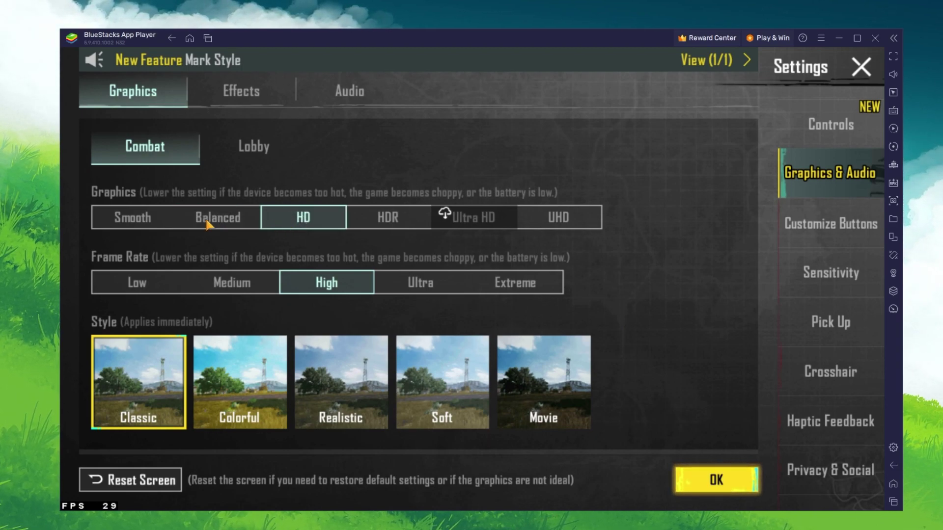
left_click(194, 224)
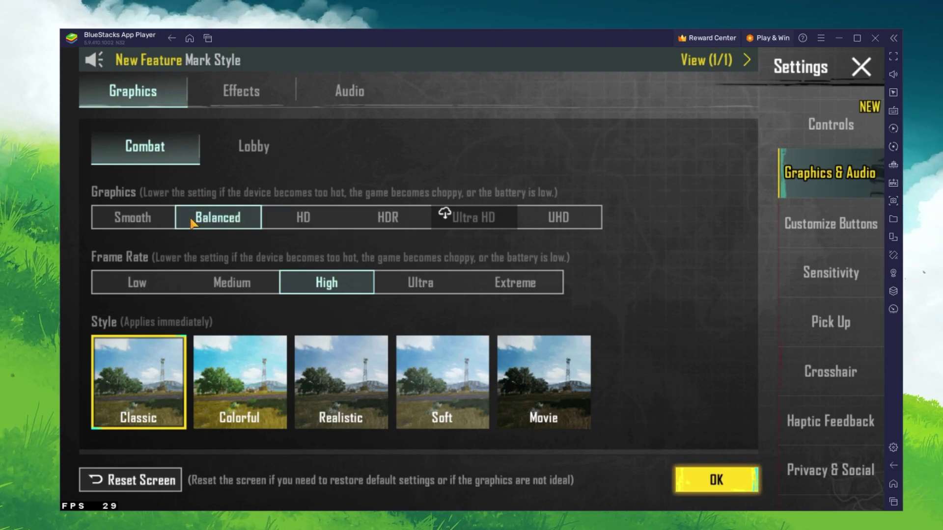
left_click(422, 291)
left_click(330, 285)
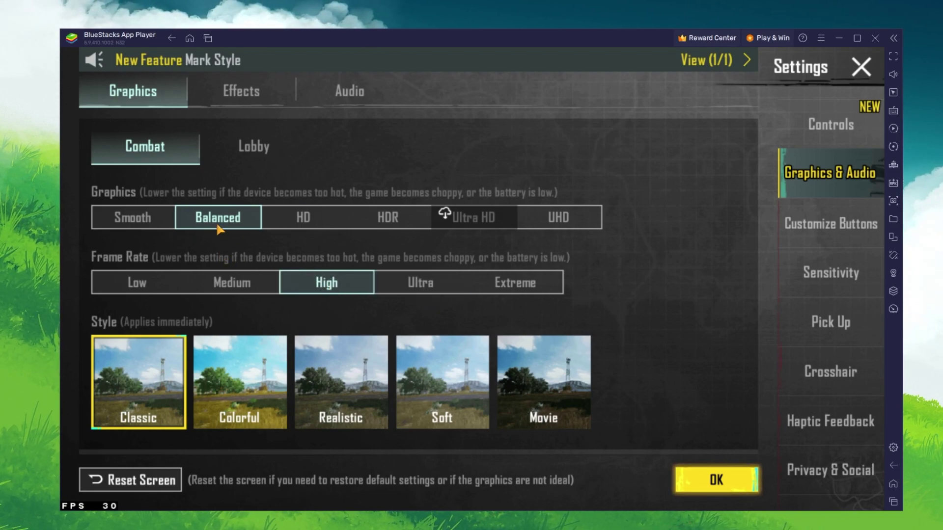
left_click_drag(671, 395, 659, 288)
Step: Choose the Colorful visual style and set Shadows to Disable
left_click(252, 290)
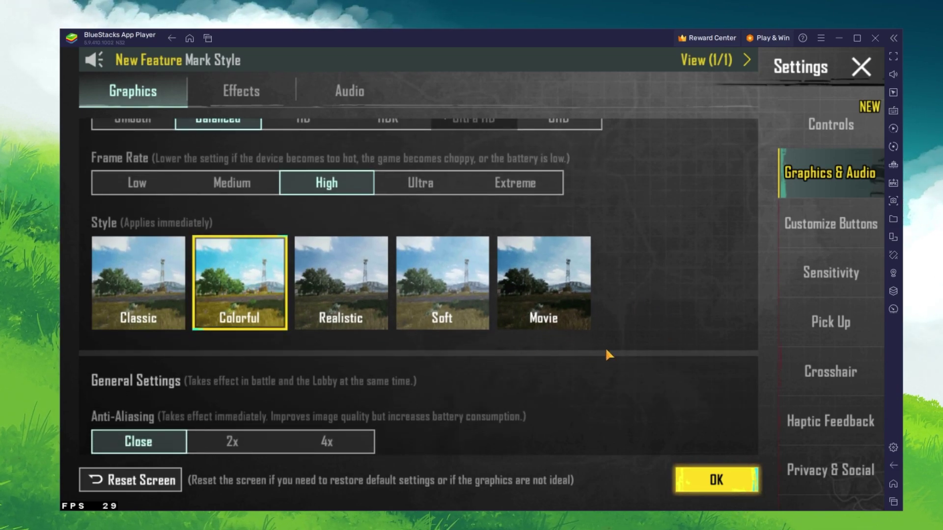
left_click_drag(690, 365, 679, 194)
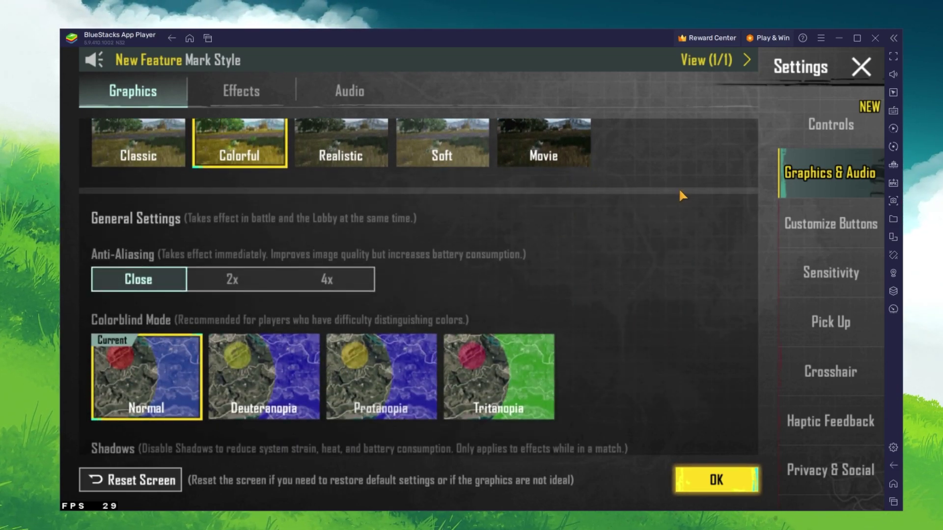
left_click_drag(672, 353, 664, 191)
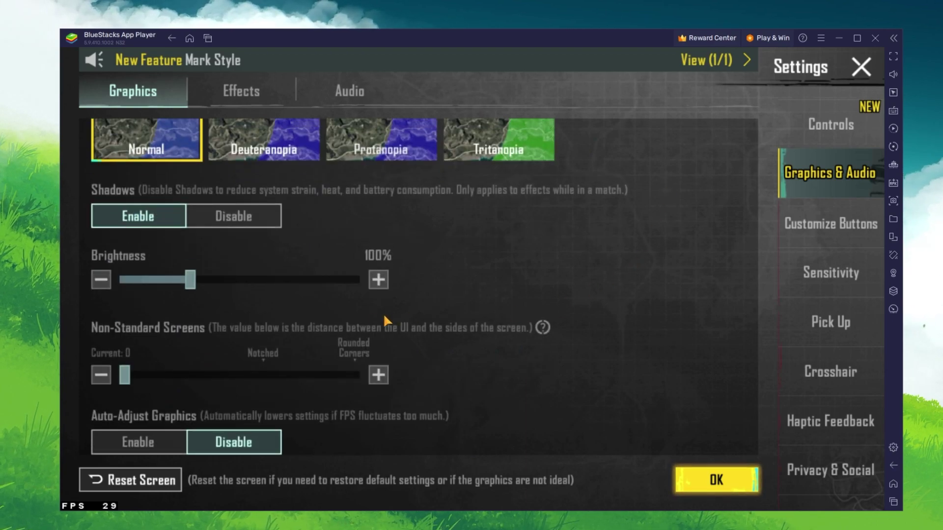
left_click(219, 219)
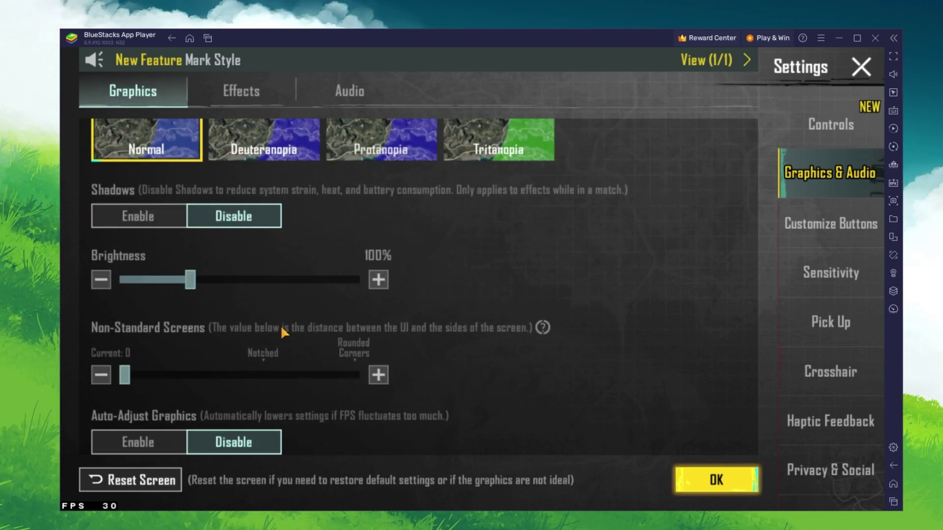
Step: Set Auto-Adjust Graphics to Enable and apply the new PUBG graphics settings
left_click(123, 444)
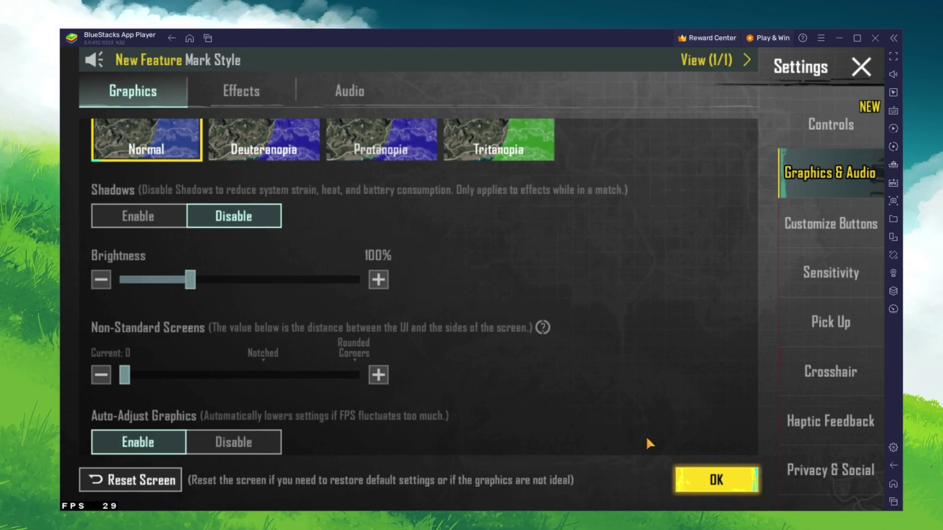
left_click(224, 449)
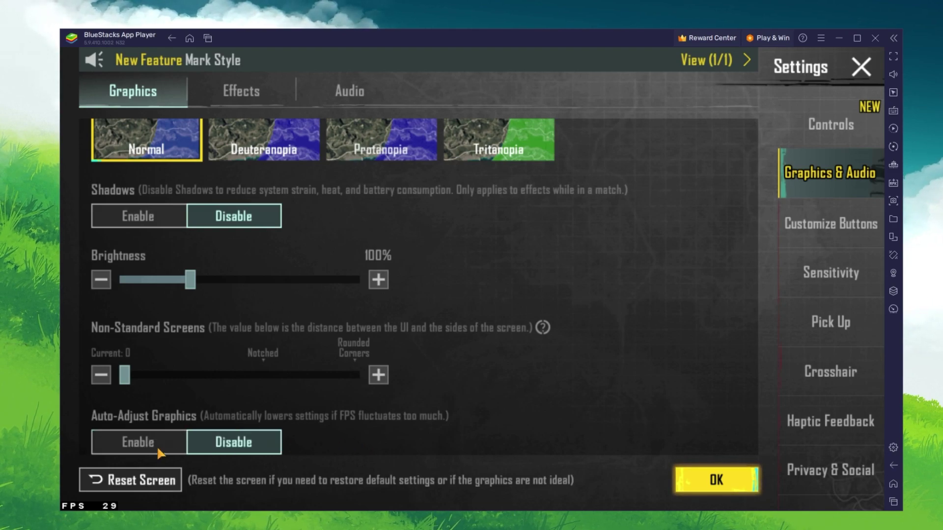
left_click(157, 446)
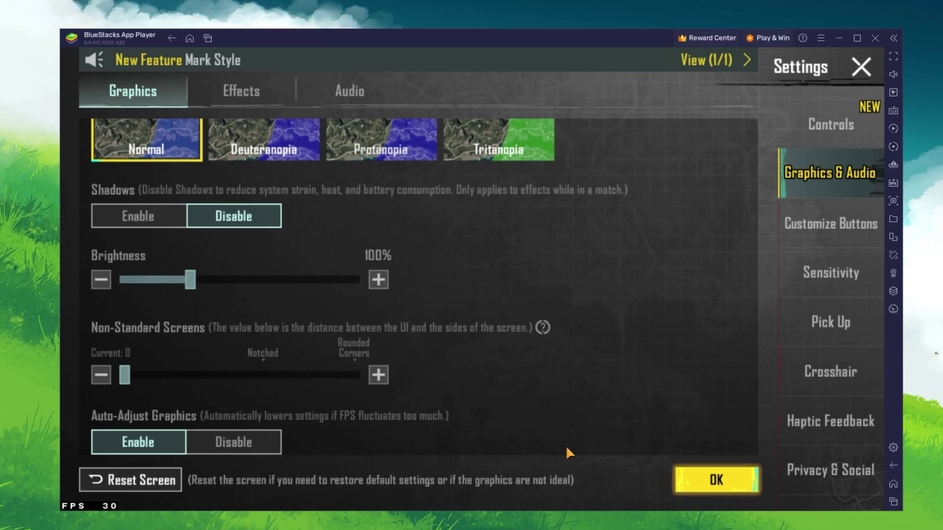
left_click(683, 476)
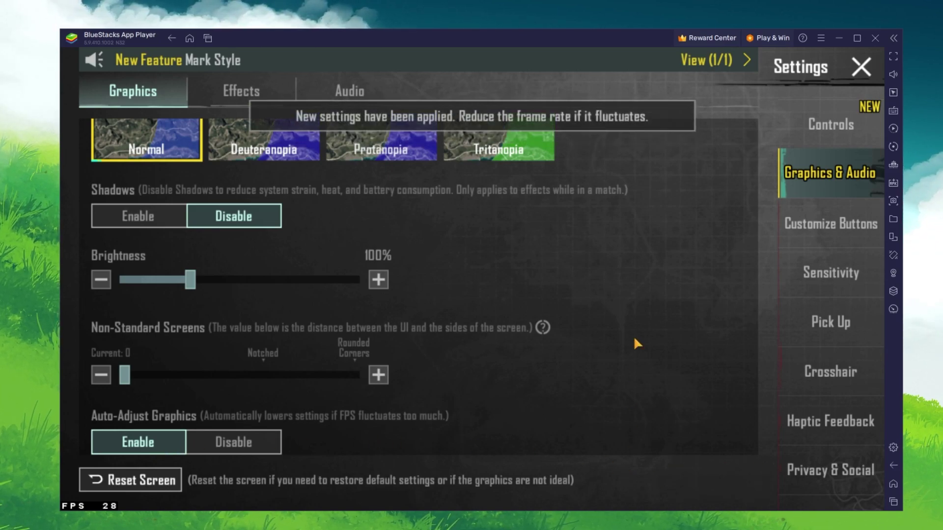
left_click_drag(641, 307, 647, 458)
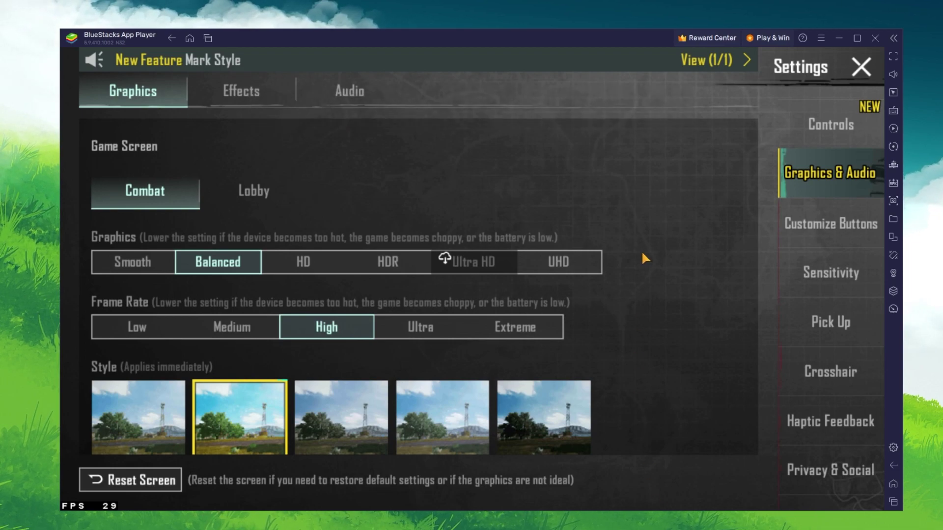
Step: Close PUBG's Settings and side menu to return to the game lobby
left_click(893, 467)
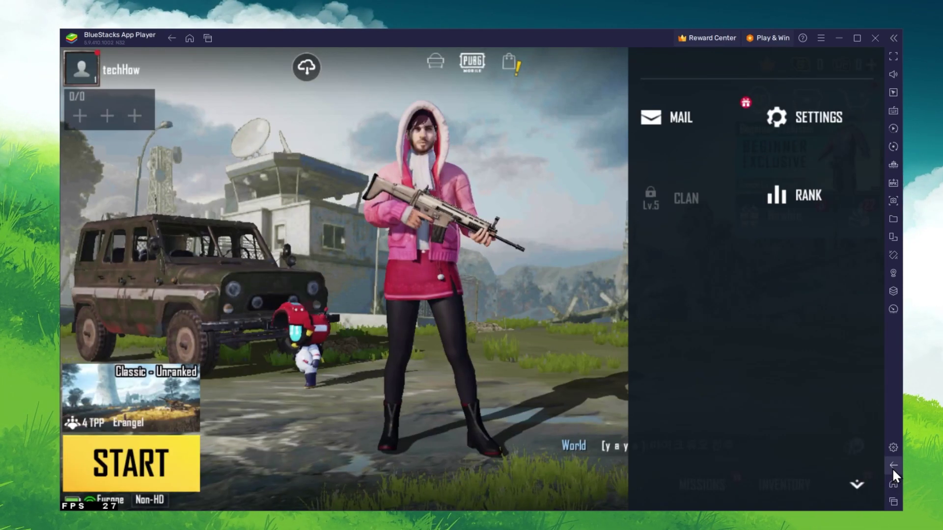
left_click(893, 466)
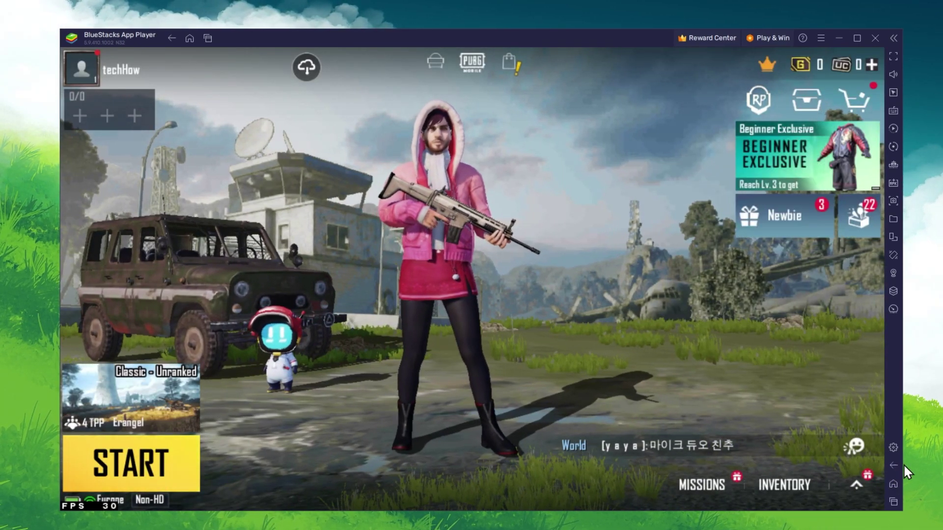